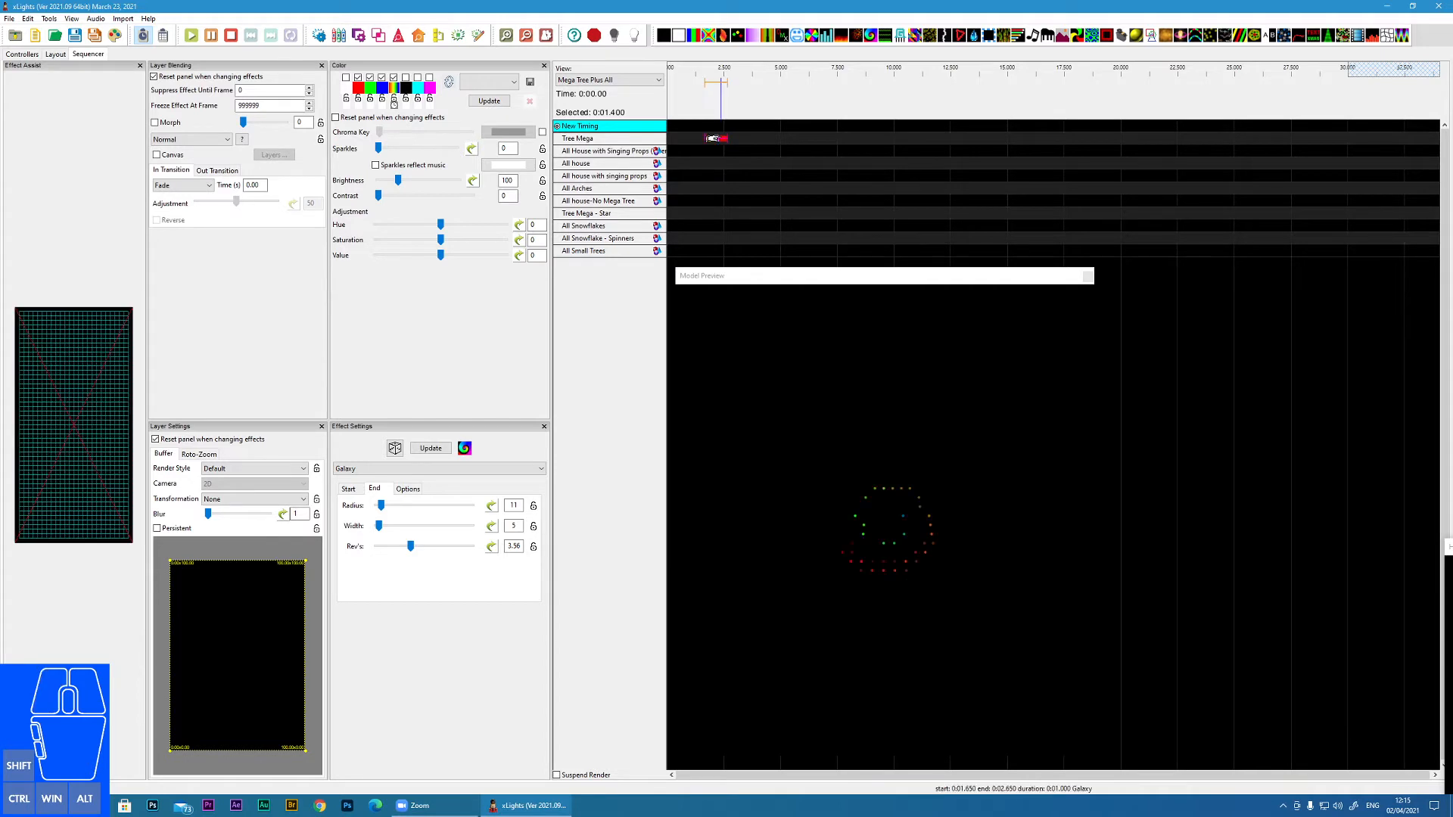
Extend the Tree Mega Galaxy effect to end at about 6.3 seconds and reduce its active colours to red only.
left_click_drag(725, 135, 810, 133)
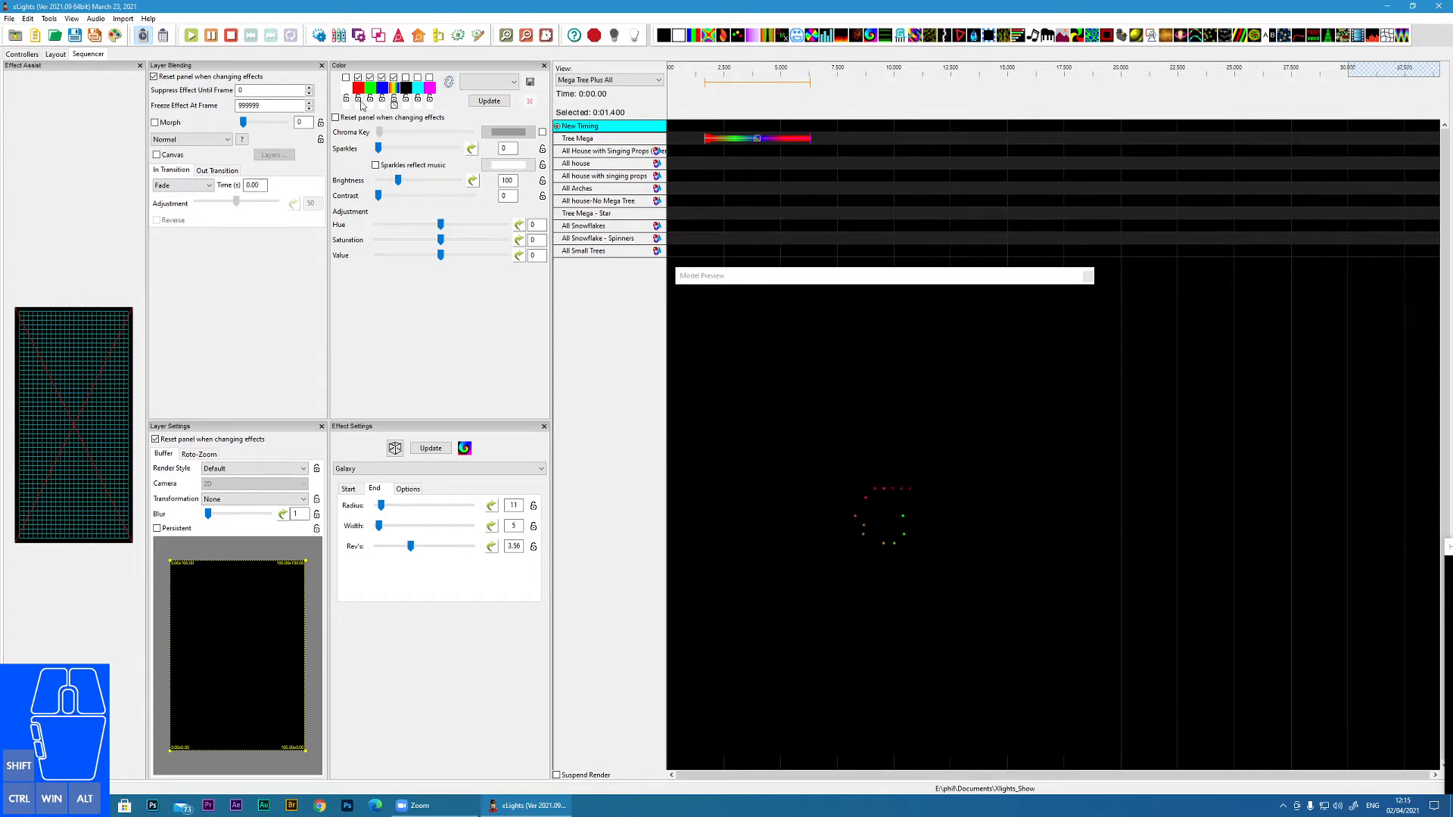
left_click(394, 77)
left_click(382, 77)
left_click(370, 77)
Try adding green and blue to the Galaxy effect's active colours, and deactivate both again.
left_click(370, 77)
left_click(381, 78)
left_click(382, 77)
left_click(370, 77)
Try the rainbow gradient as the only active colour, open its colour curve and close it without changes.
left_click(358, 77)
left_click(393, 78)
left_click(394, 88)
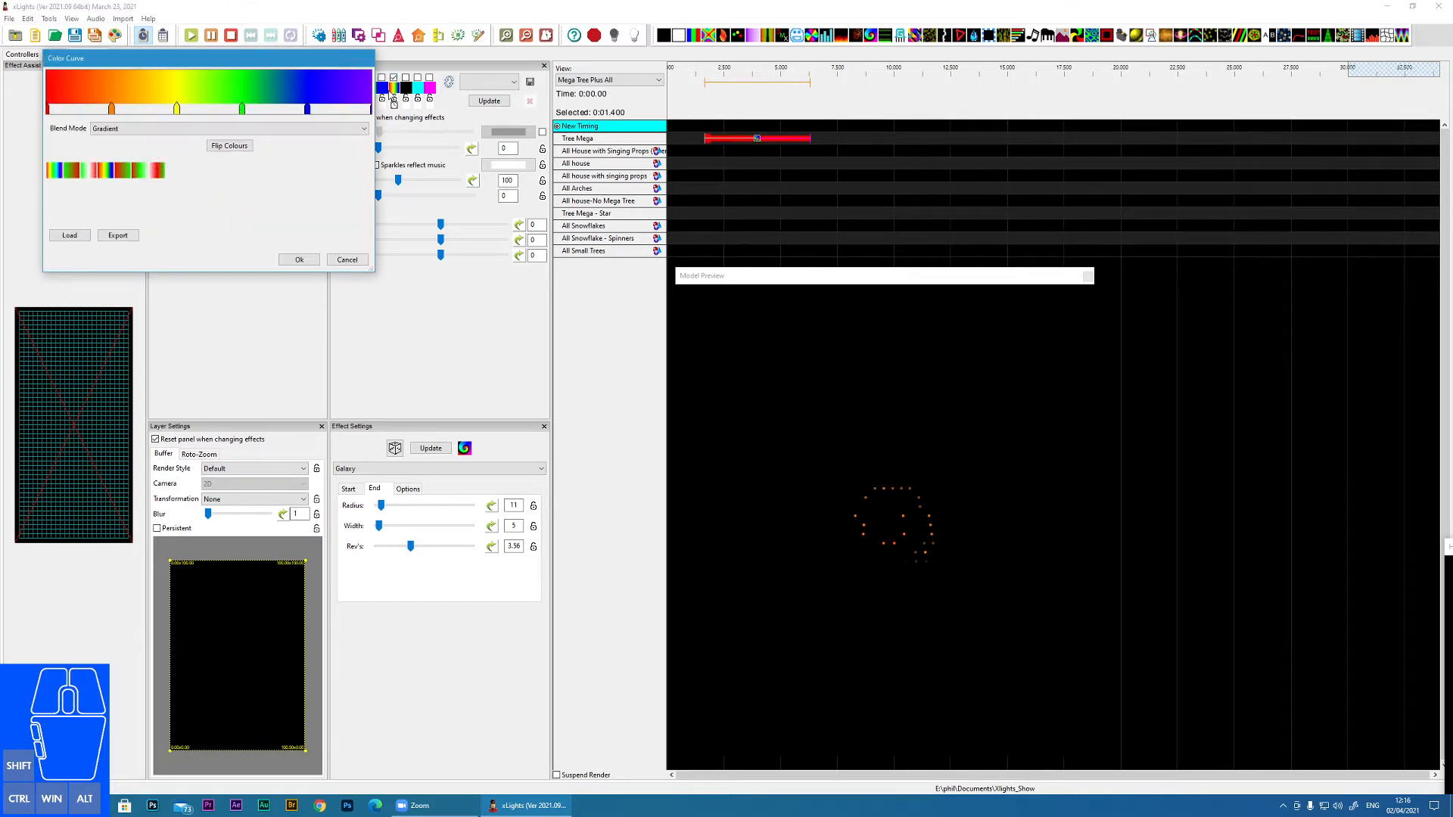
left_click(347, 259)
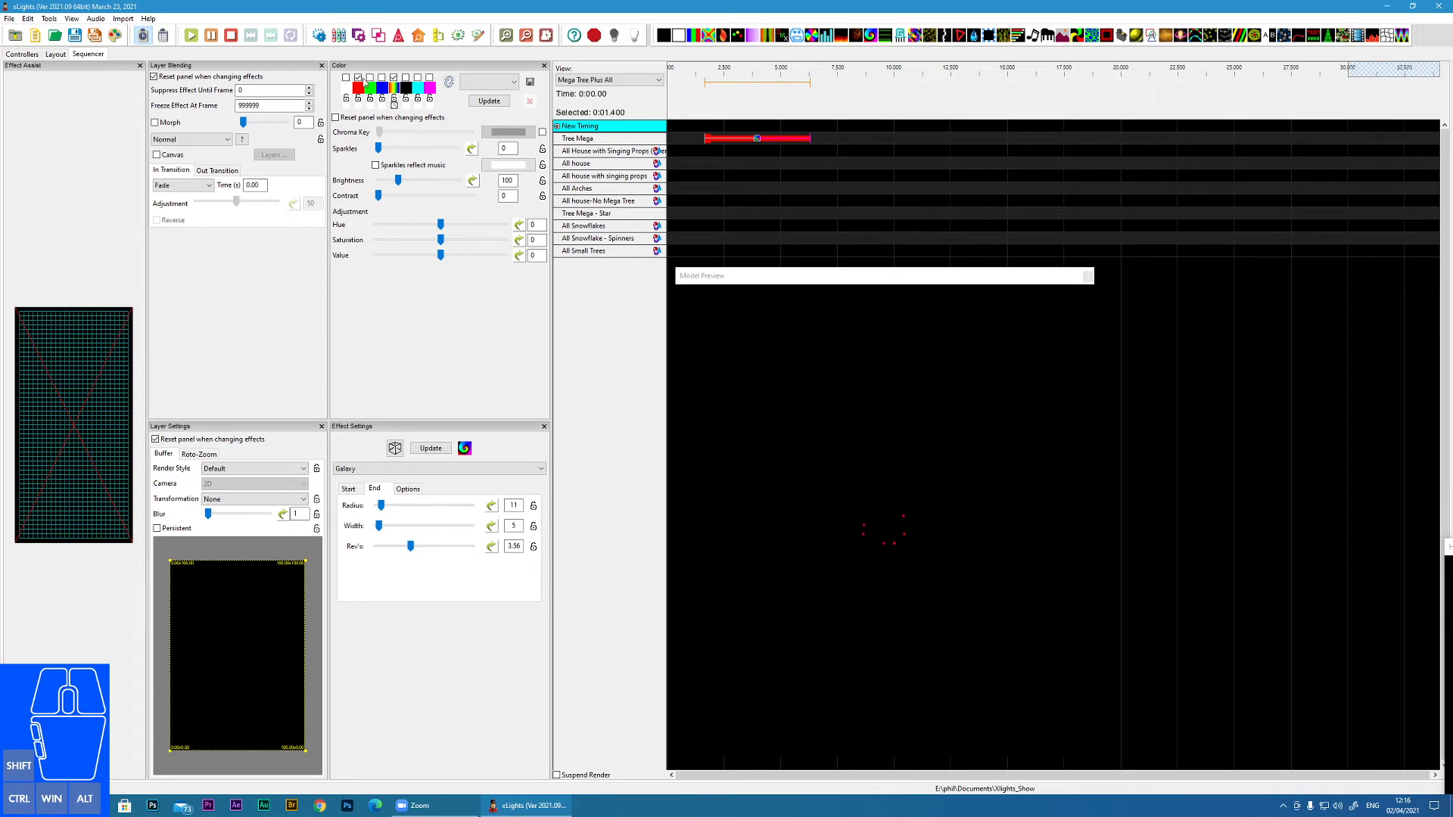
Set the Galaxy effect's active colours to red, green and blue.
left_click(394, 77)
left_click(371, 77)
left_click(382, 77)
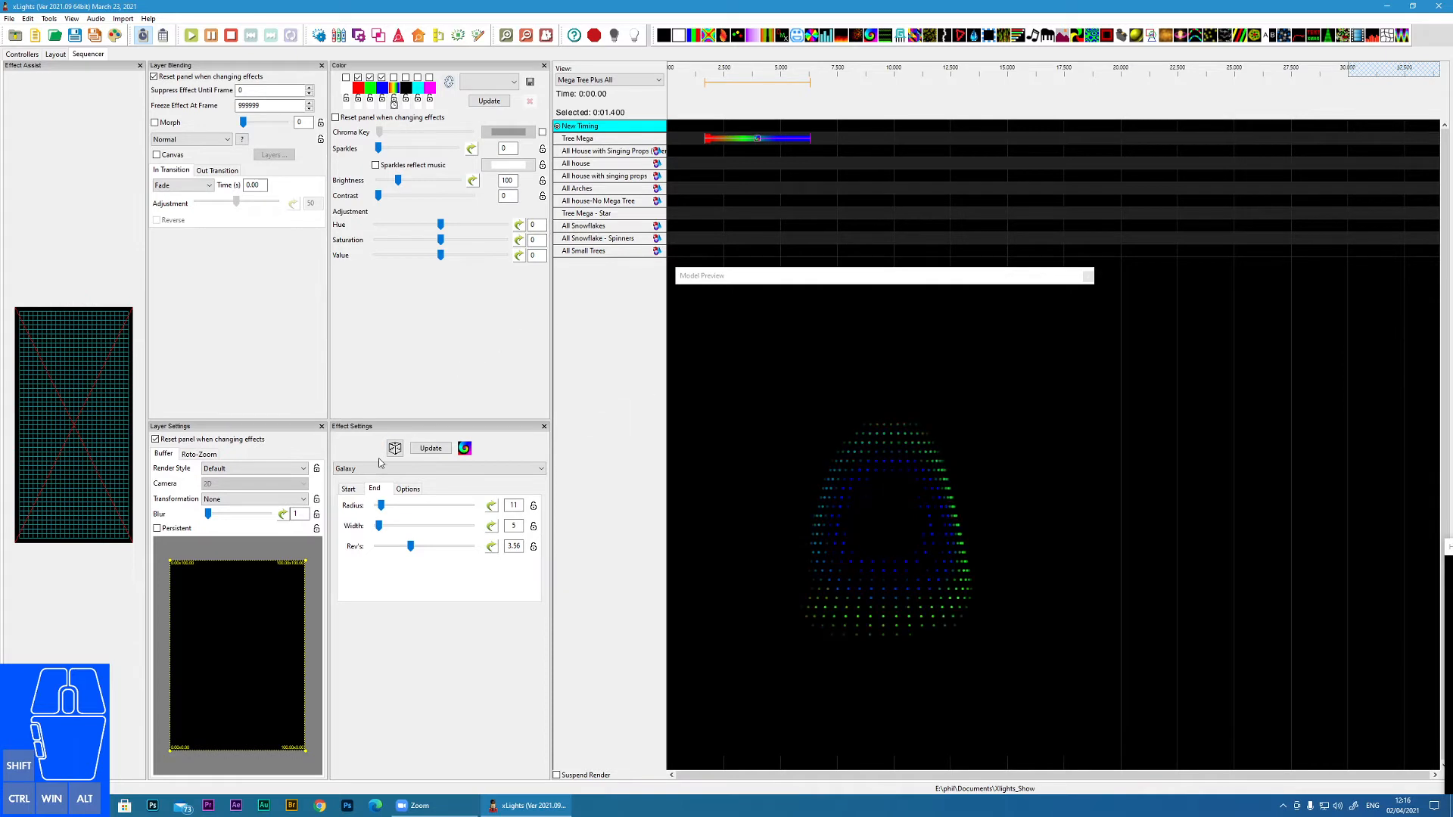
Set the Galaxy effect's start values to Center X 49, radius 0, width 2 and angle 68.
left_click(356, 491)
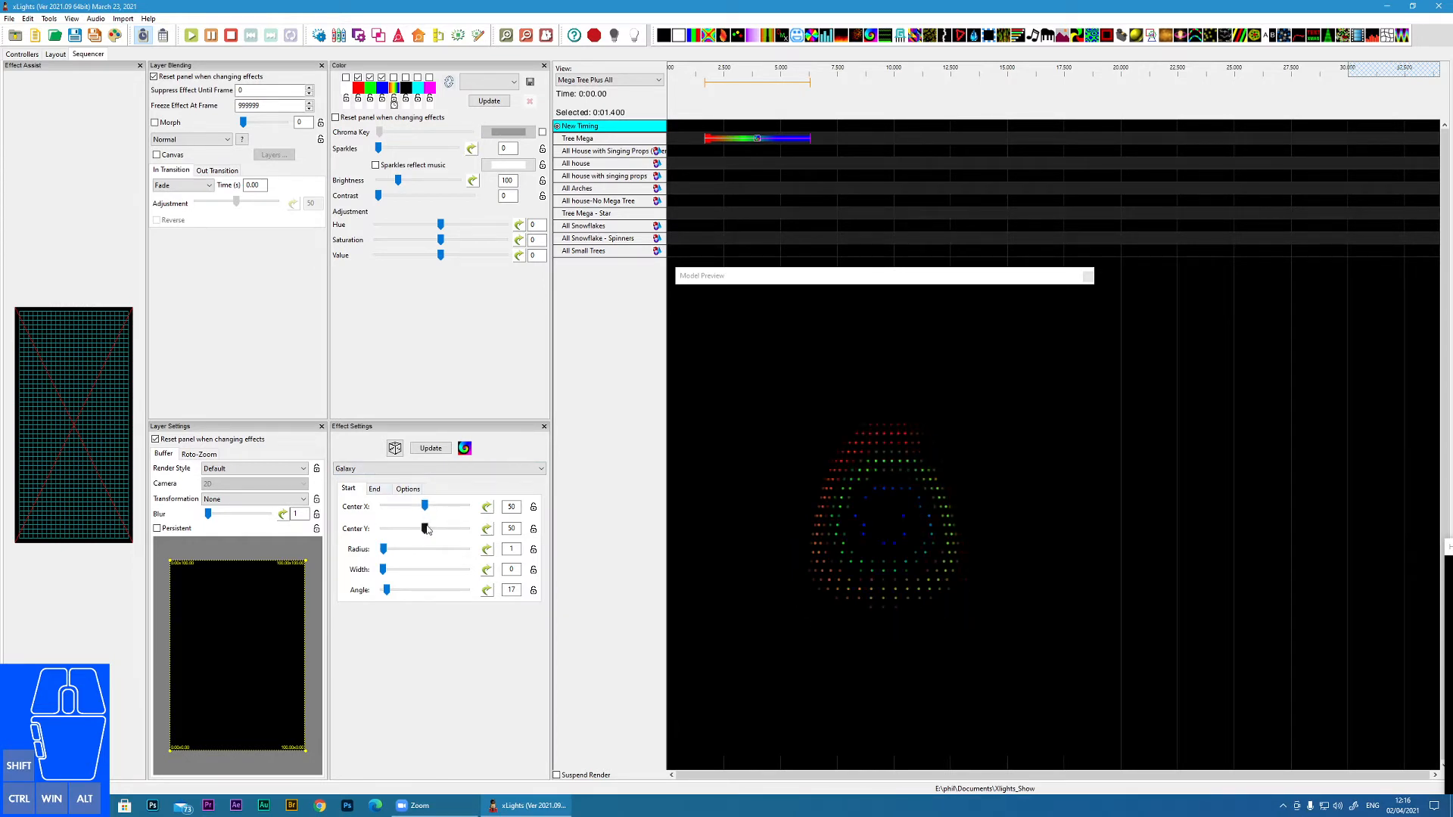
mouse_move(426, 511)
left_mouse_down()
mouse_move(409, 511)
mouse_move(444, 512)
mouse_move(427, 512)
left_mouse_up()
mouse_move(384, 552)
left_mouse_down()
mouse_move(417, 556)
mouse_move(383, 555)
left_mouse_up()
left_click_drag(385, 550, 383, 552)
left_click(384, 572)
left_click_drag(384, 573, 422, 595)
left_click_drag(421, 591, 398, 591)
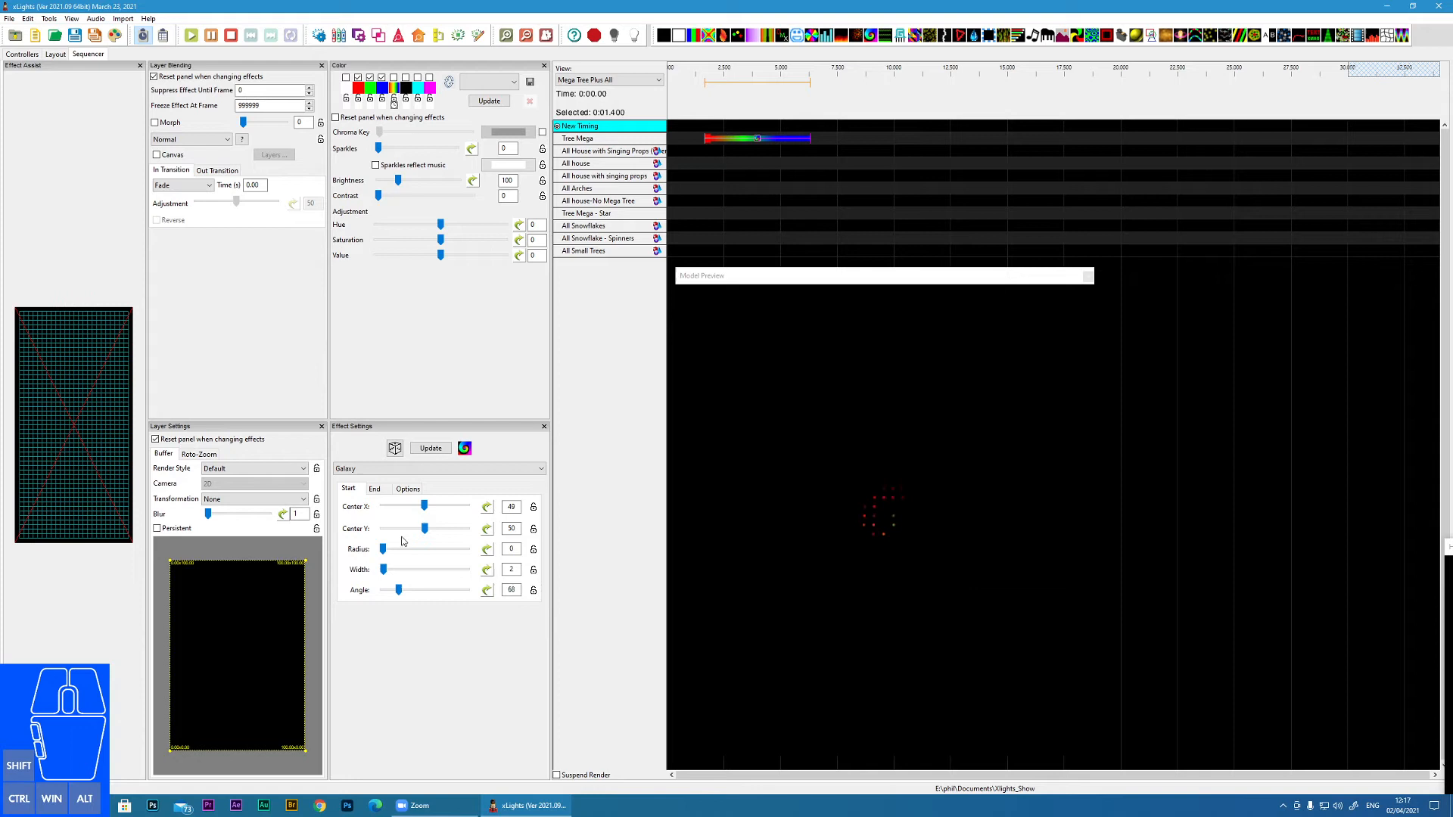
Set the Galaxy effect's end values to radius 12, width 3 and 4.82 revolutions.
left_click(374, 489)
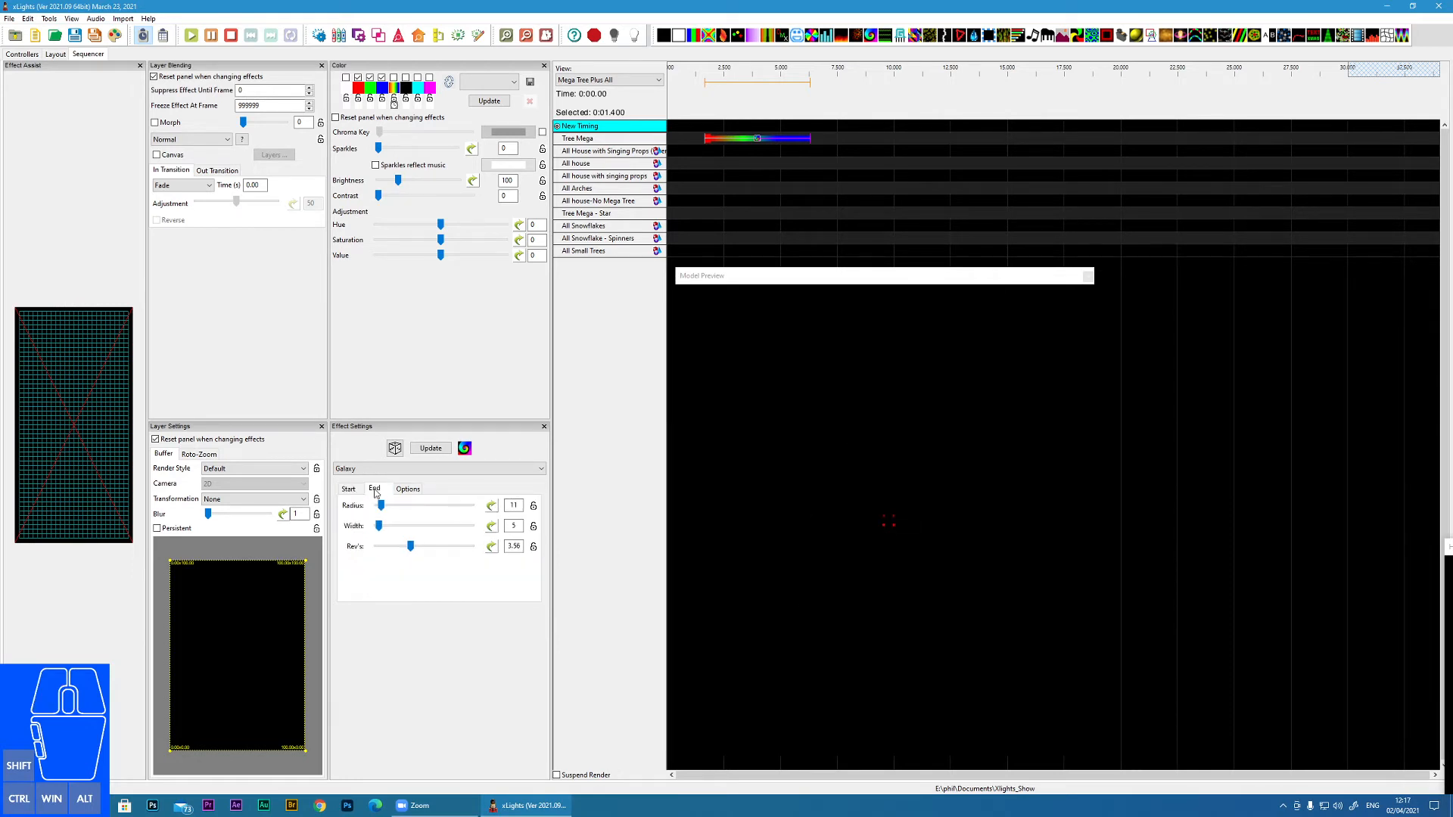
left_click_drag(426, 507, 397, 523)
left_click(352, 490)
left_click(375, 490)
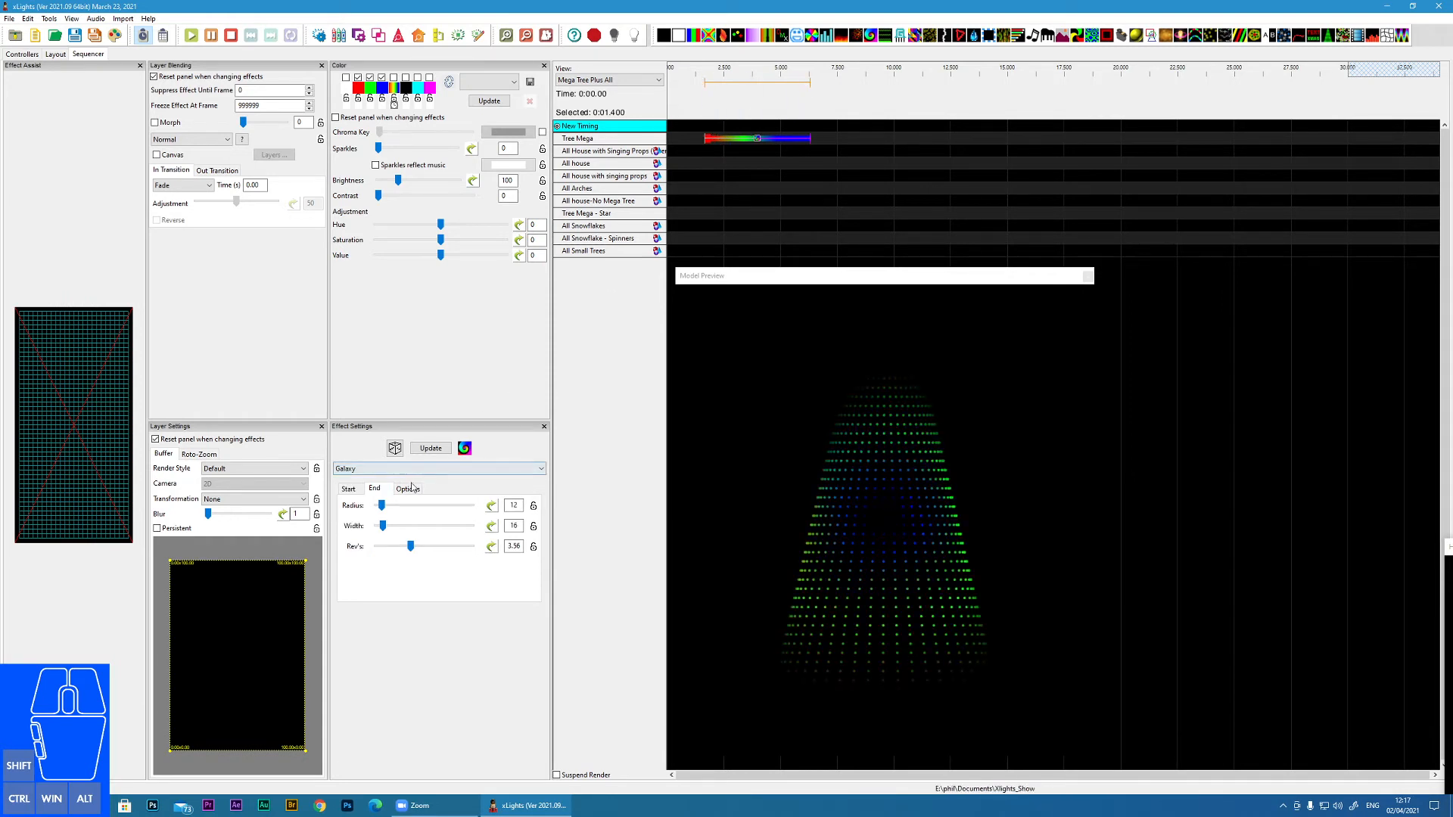
left_click_drag(383, 525, 386, 530)
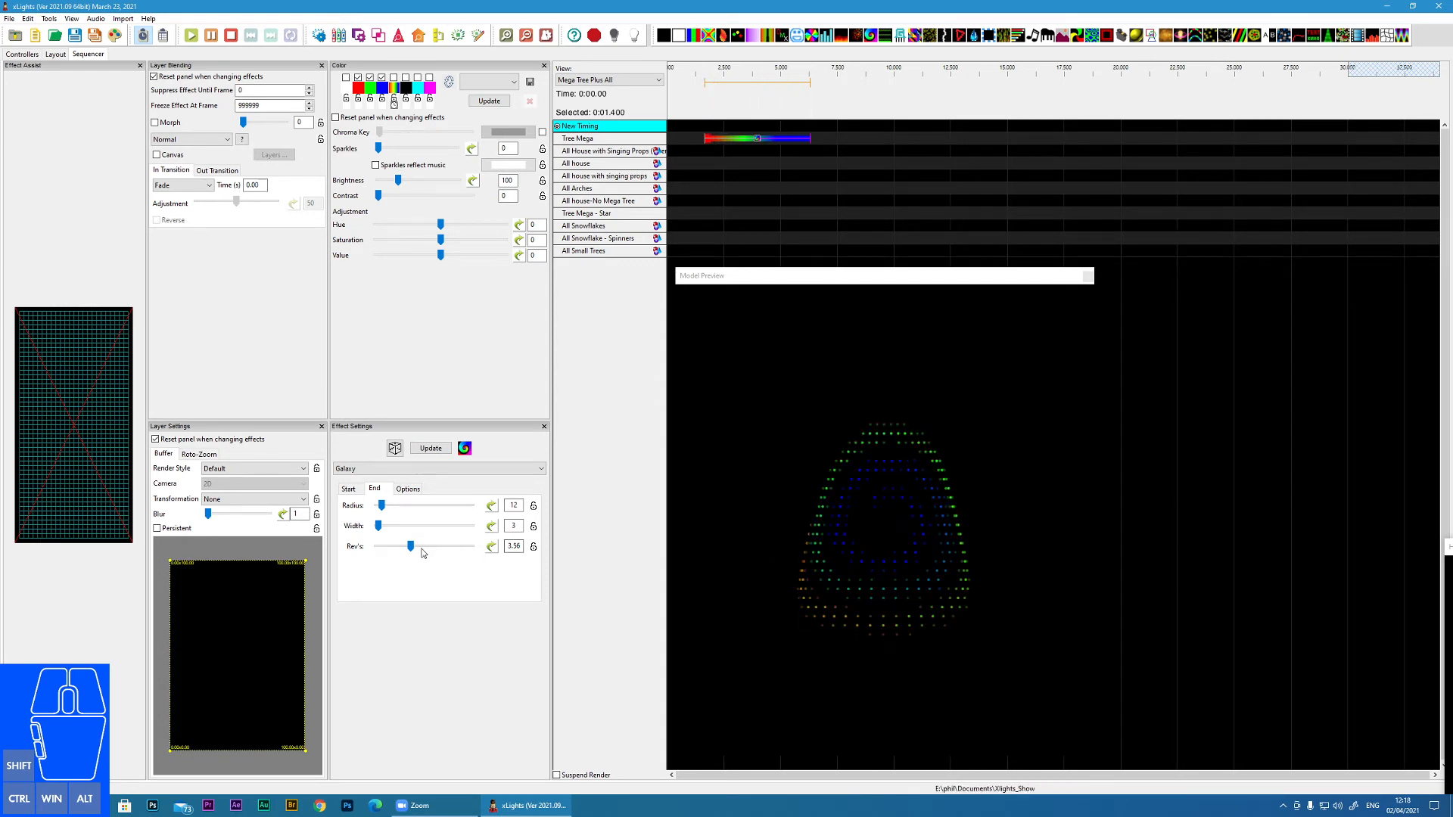
left_click_drag(411, 547, 454, 551)
left_click_drag(454, 551, 422, 553)
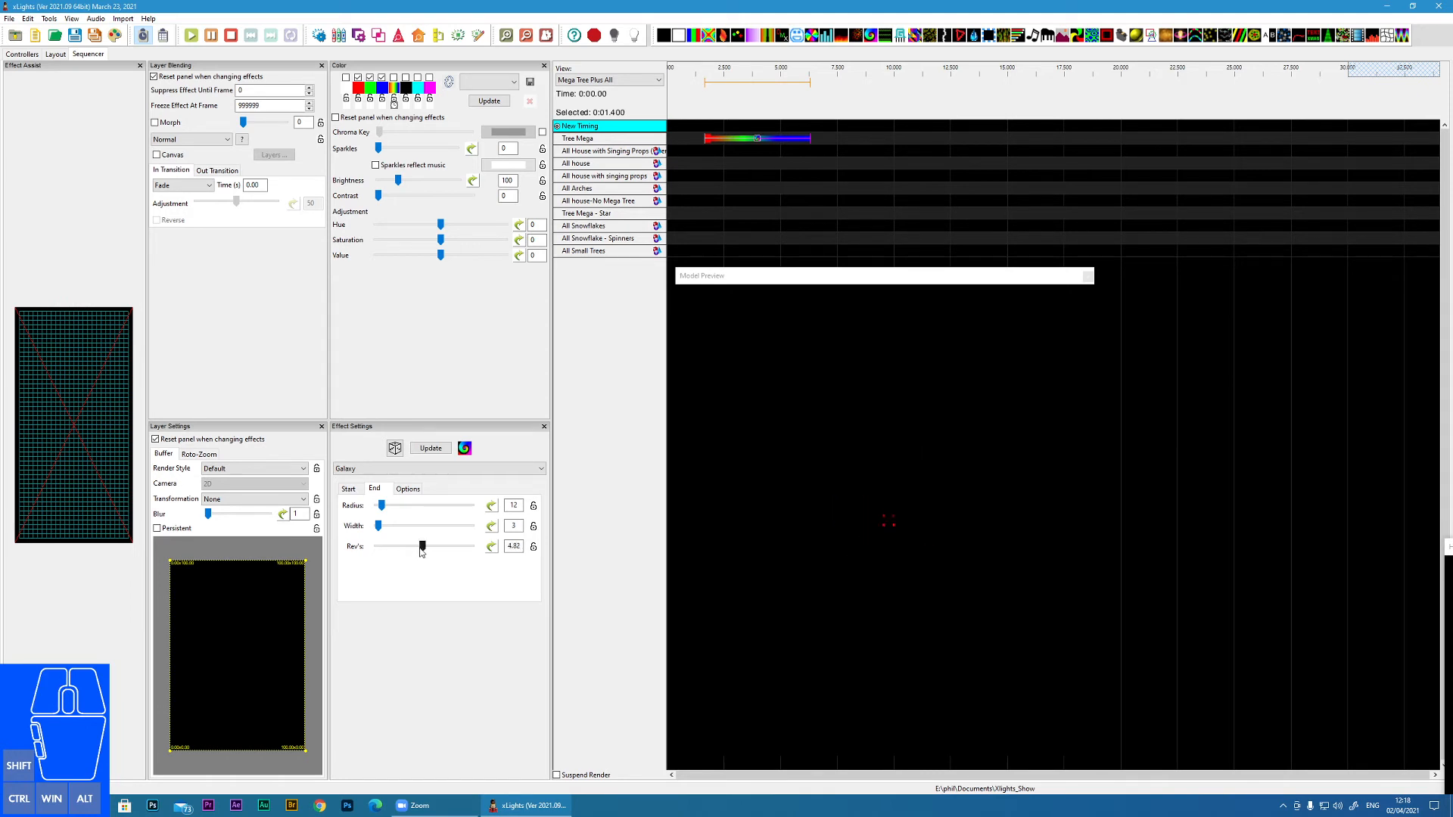
Set the Galaxy effect's head duration to 36 and its acceleration to -9.
left_click(409, 490)
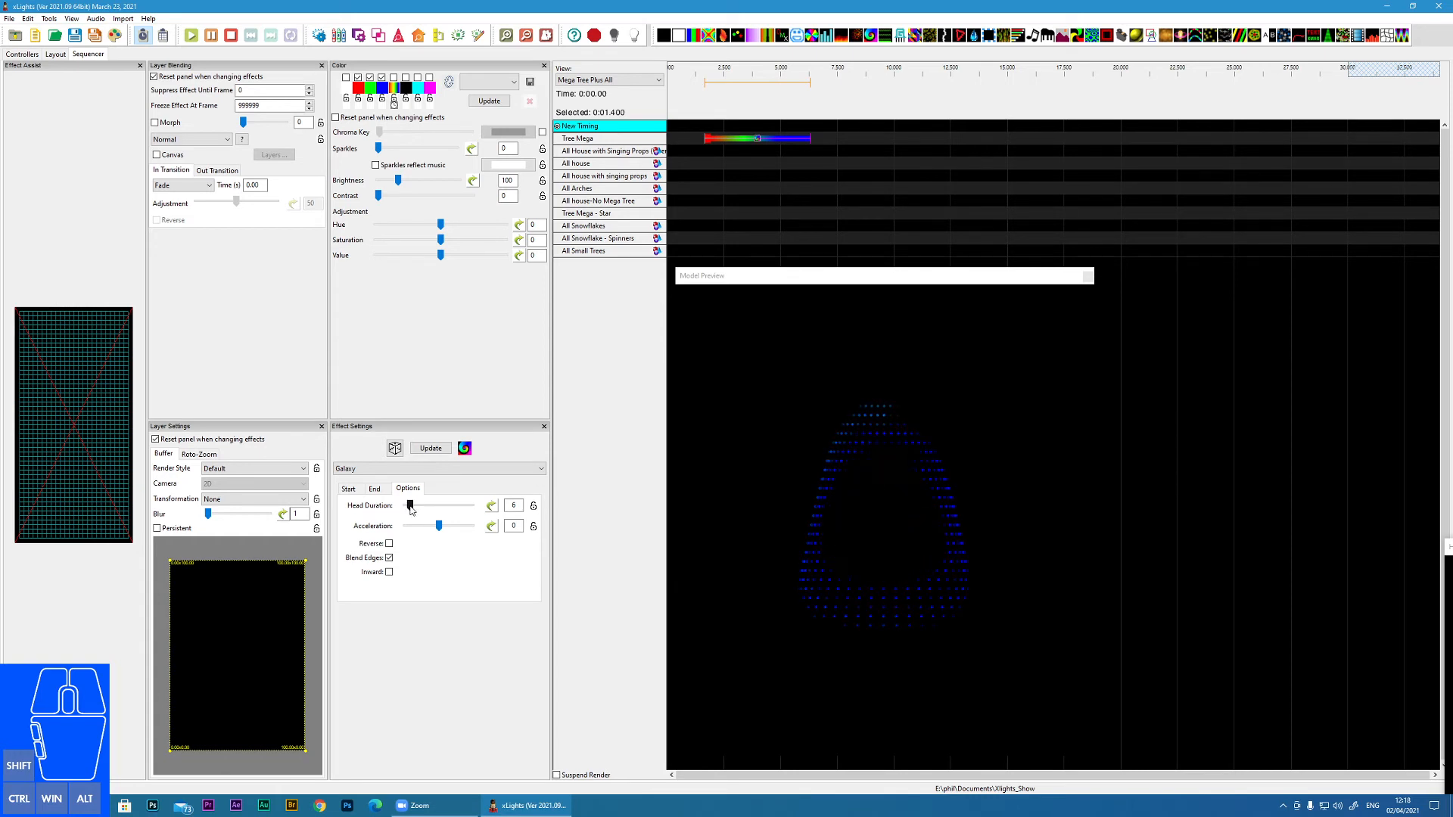
left_click_drag(410, 508, 496, 509)
left_click_drag(471, 506, 458, 505)
left_click_drag(458, 505, 448, 506)
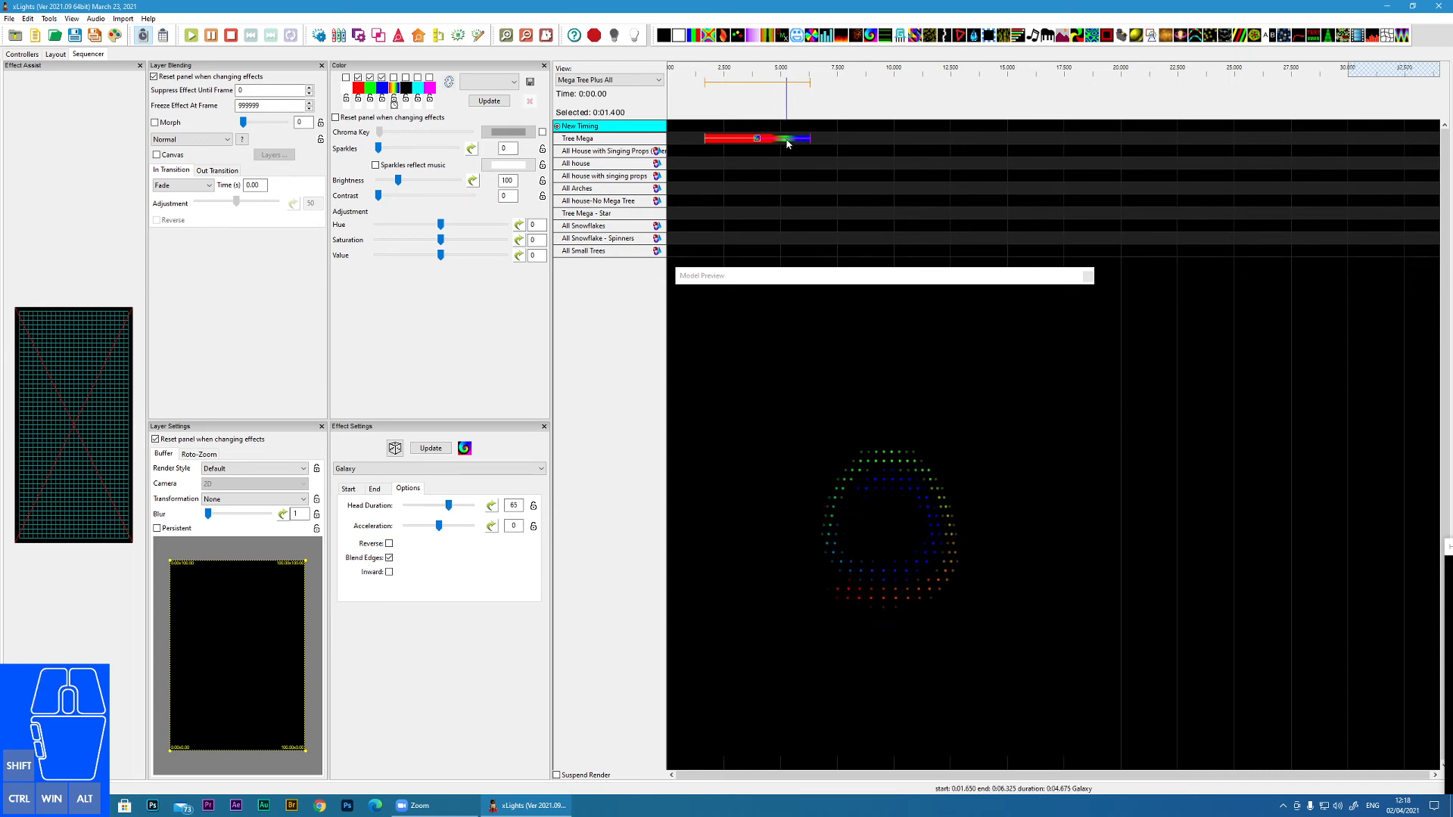
left_click(449, 505)
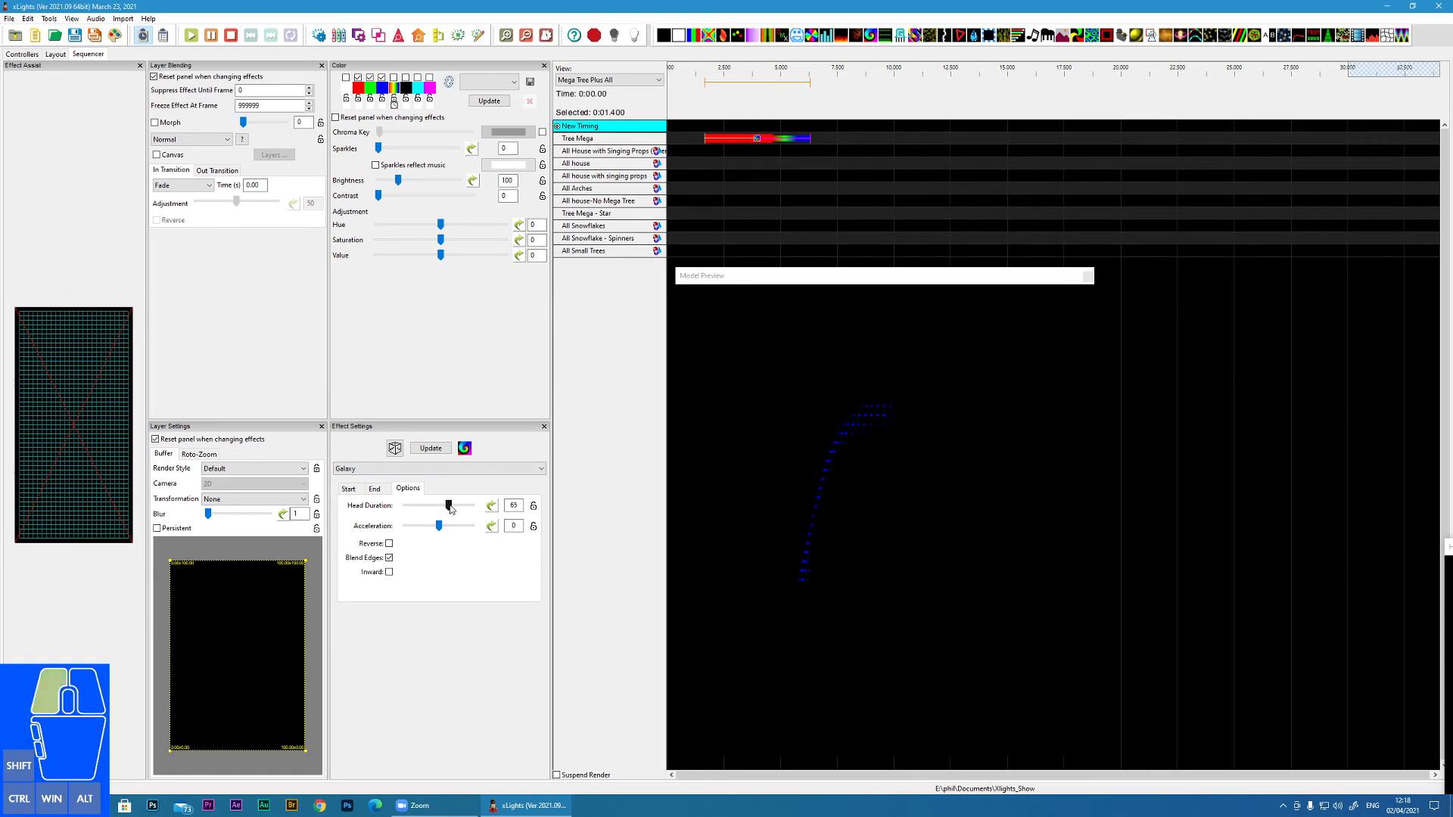
left_click_drag(449, 506, 429, 505)
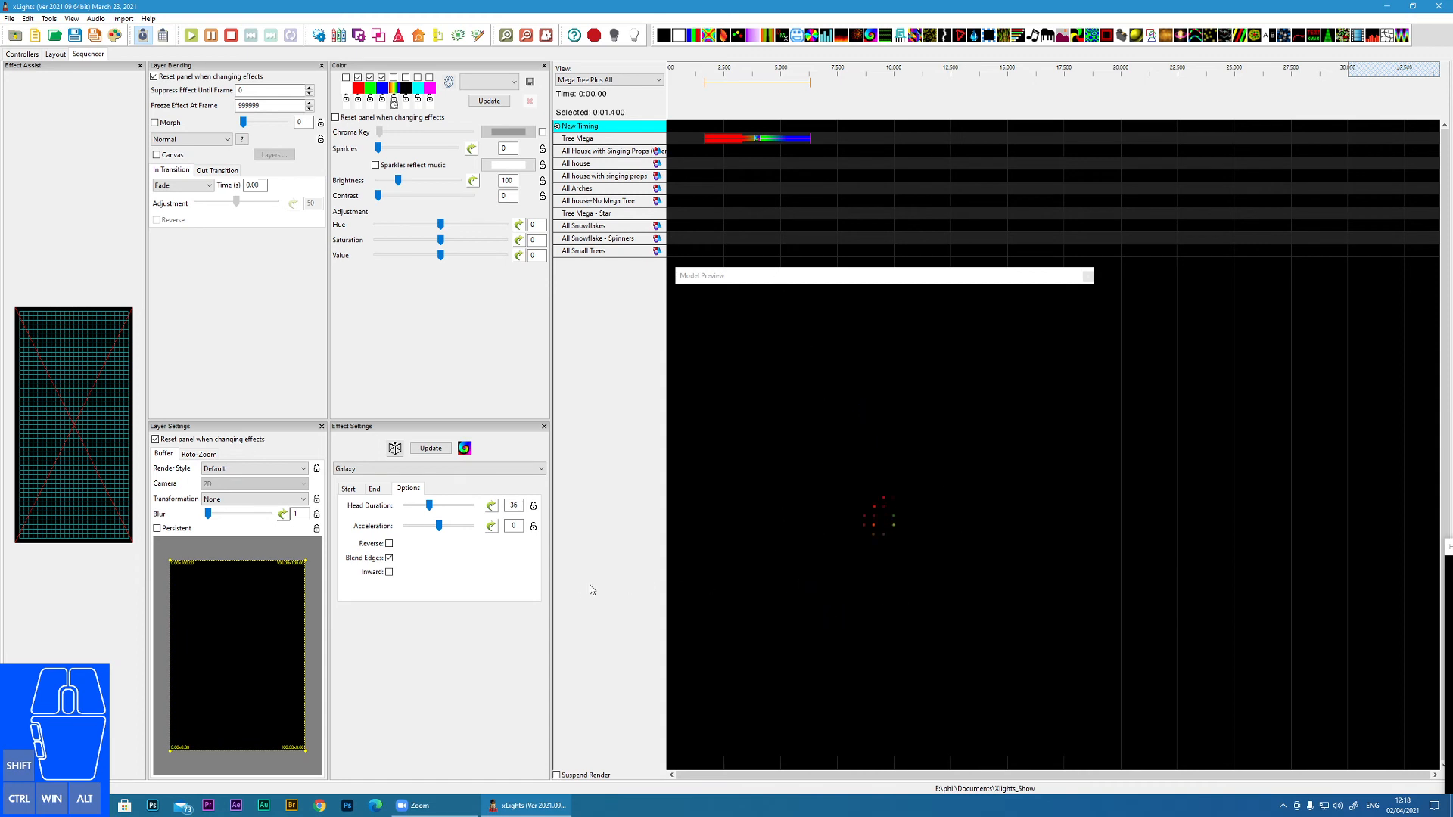
left_click_drag(439, 528, 452, 531)
left_click_drag(450, 529, 412, 528)
Try the Reverse option on and off, and leave the Galaxy effect with Inward enabled and Blend Edges disabled.
left_click(389, 544)
left_click(389, 545)
left_click(389, 558)
left_click(389, 558)
left_click(389, 573)
left_click(389, 557)
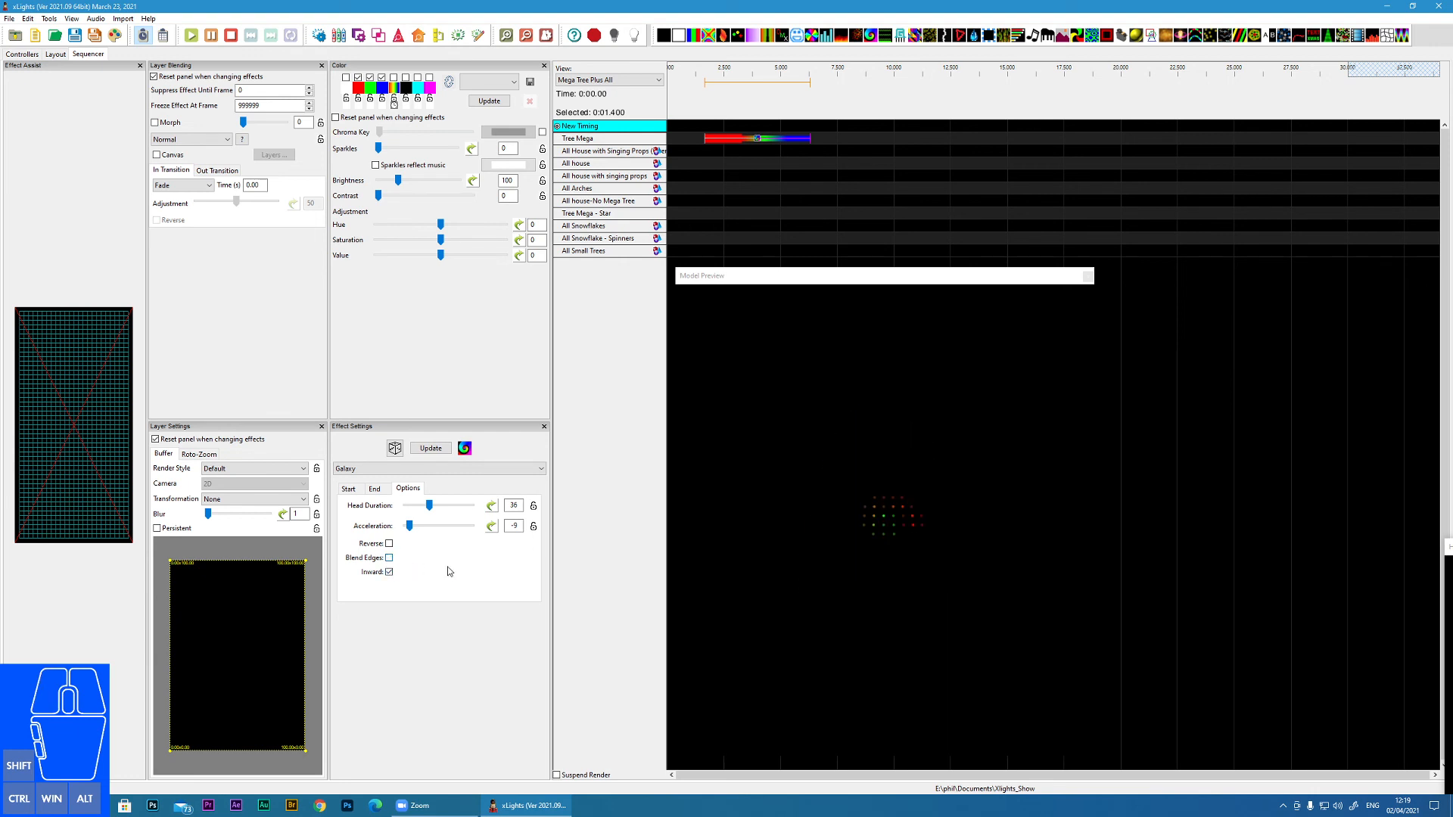